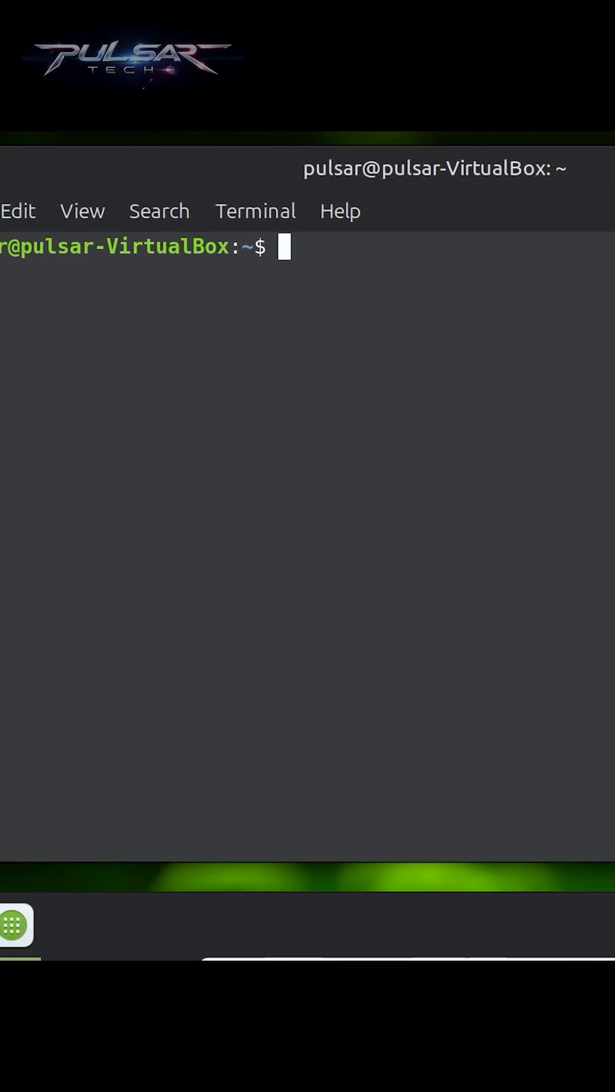
pyautogui.write('sudo ')
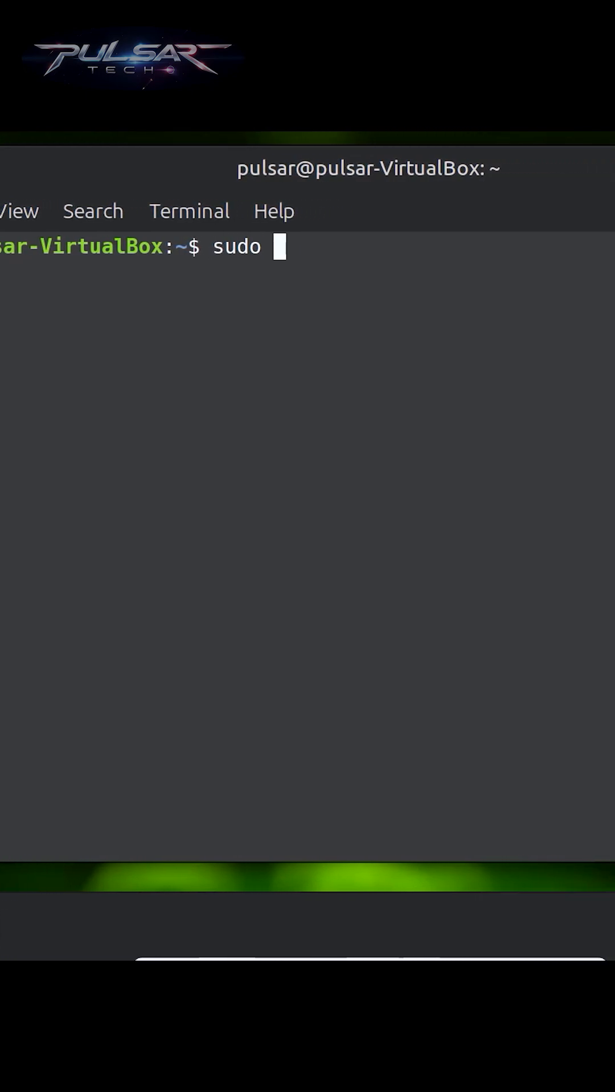
pyautogui.write('apt update')
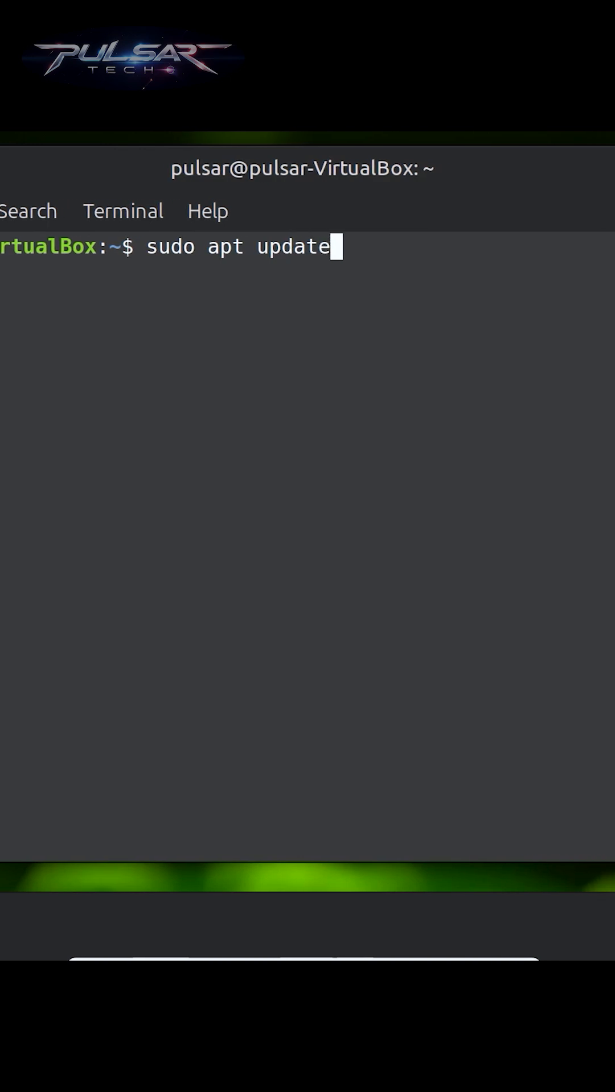
# Step: Run sudo apt update and supply the sudo password when prompted
pyautogui.press('Return')
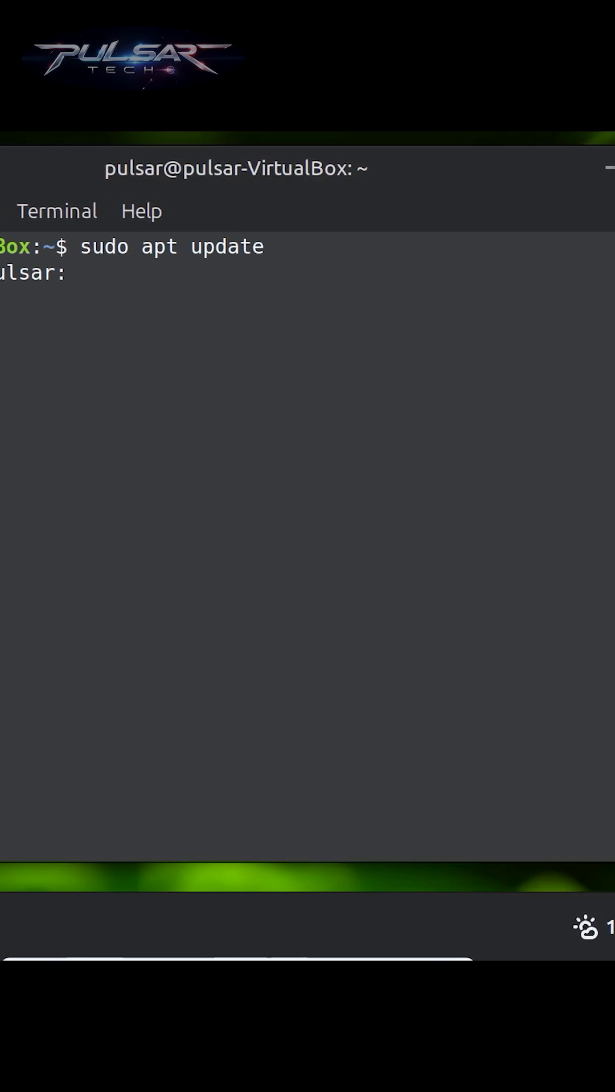
pyautogui.write('**')
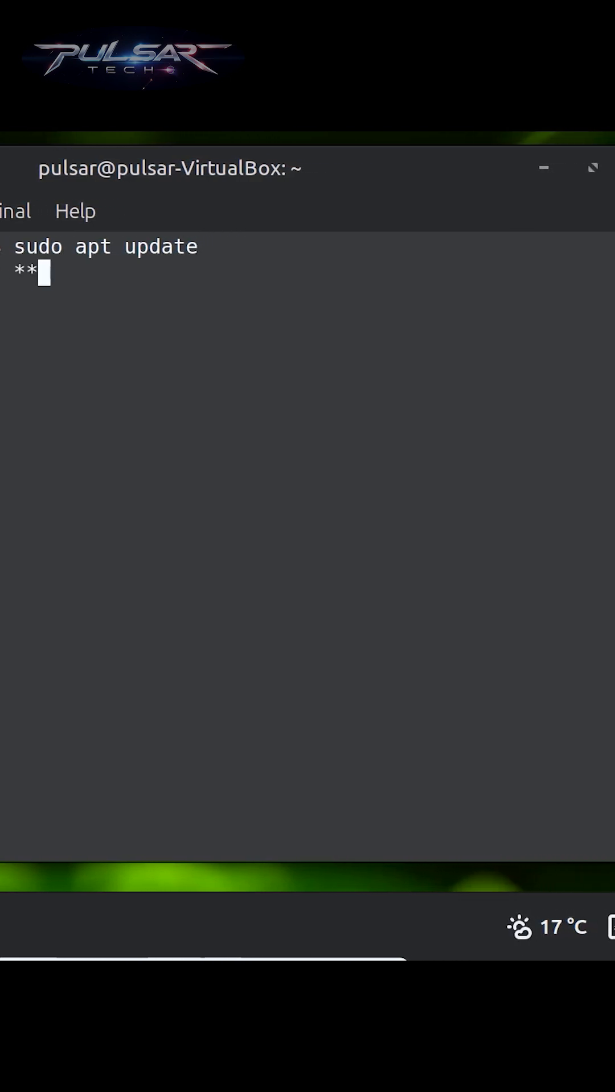
pyautogui.write('***')
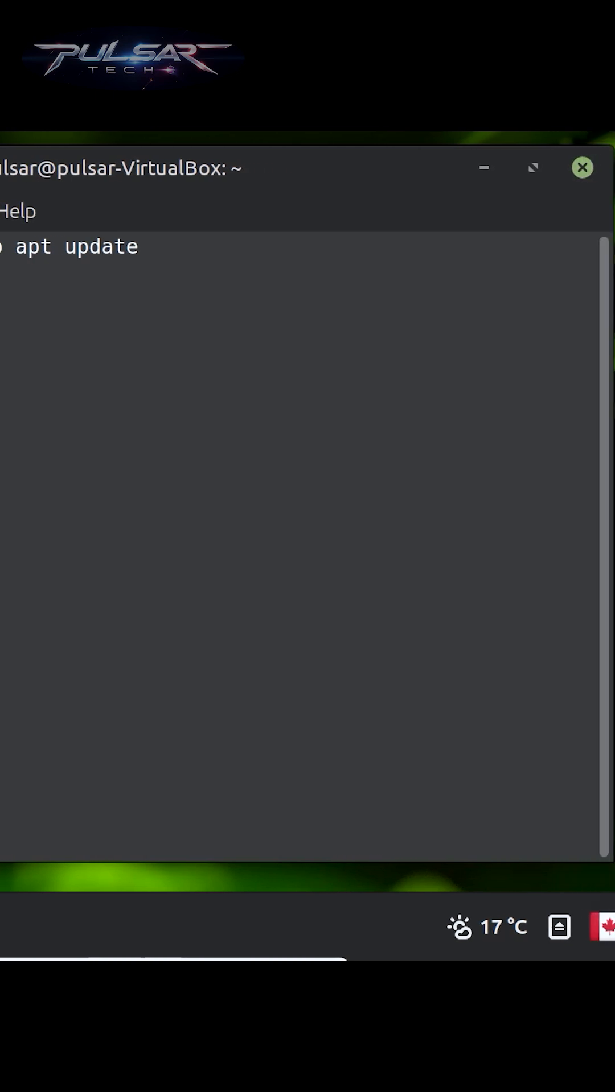
pyautogui.press('Return')
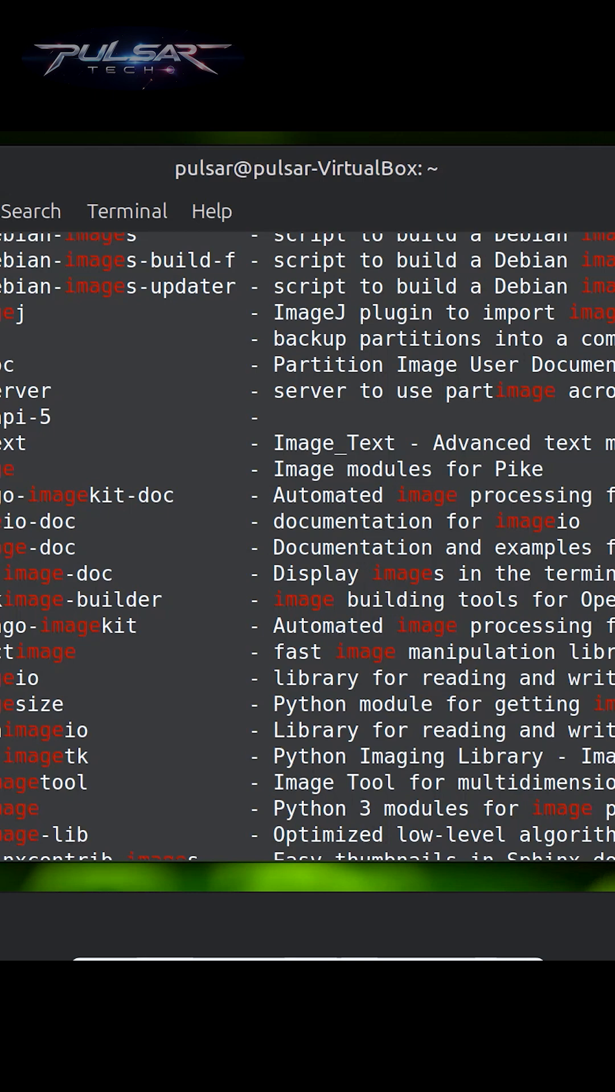
pyautogui.scroll(-8, 76, 608)
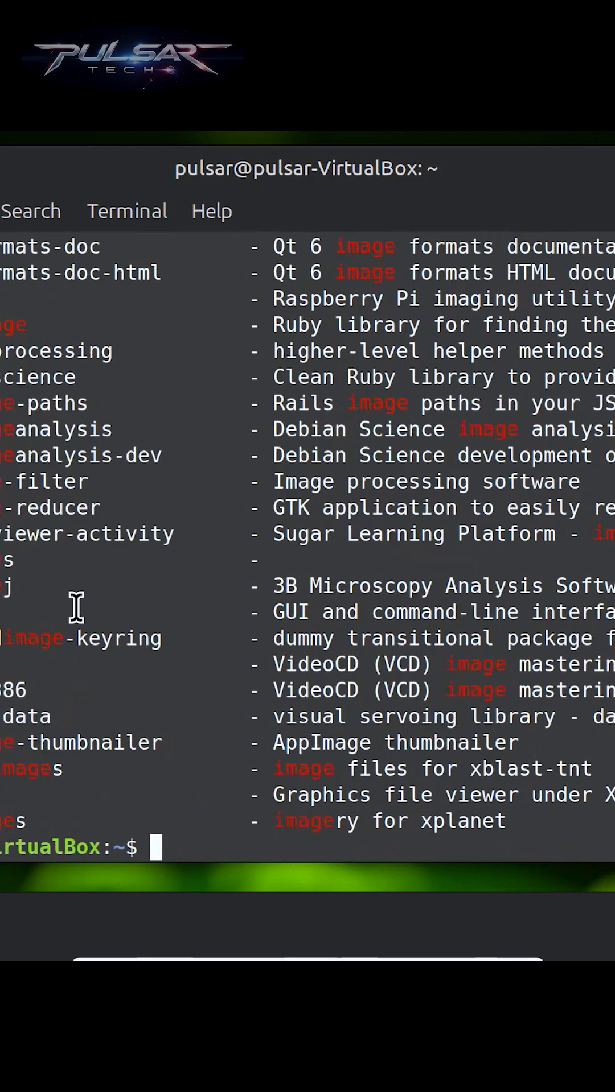
pyautogui.write('sudo apt install --only')
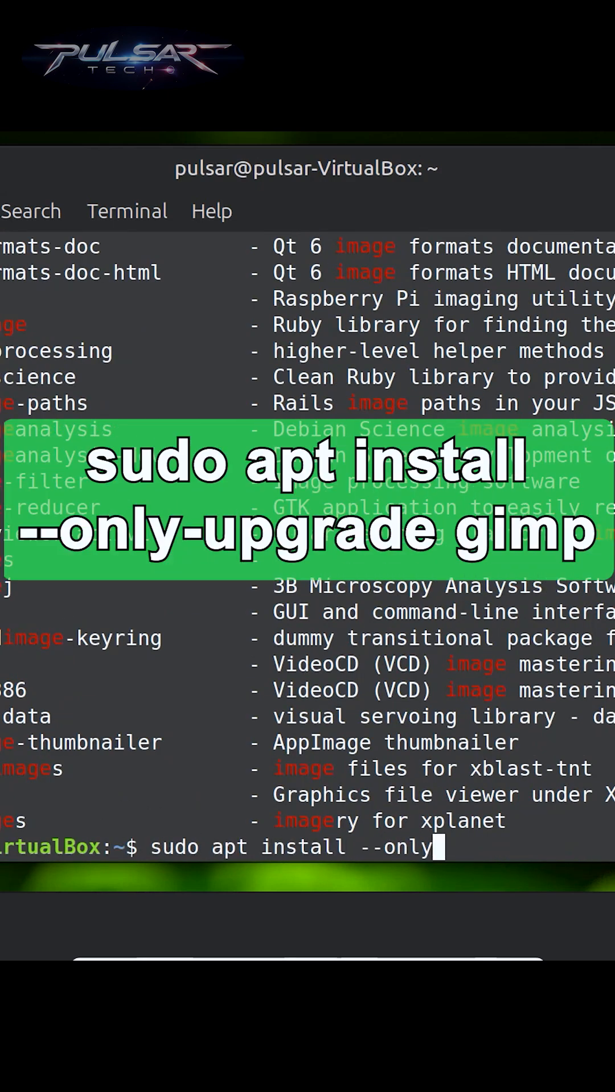
pyautogui.write('-upgrade gim')
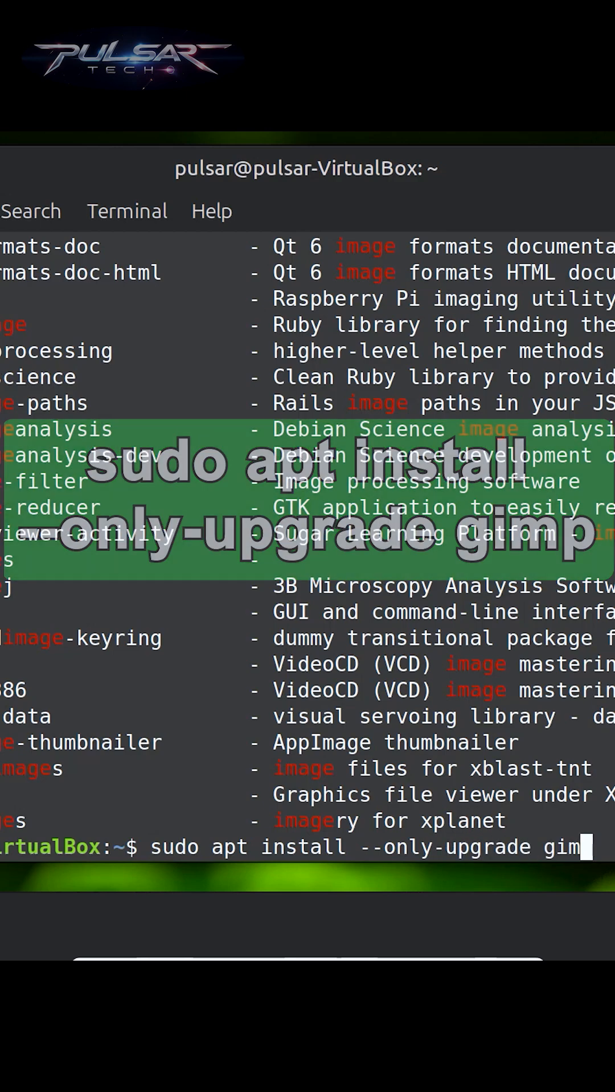
pyautogui.write('p')
# Step: Run sudo apt install --only-upgrade gimp after listing image-related packages with apt search image
pyautogui.press('Return')
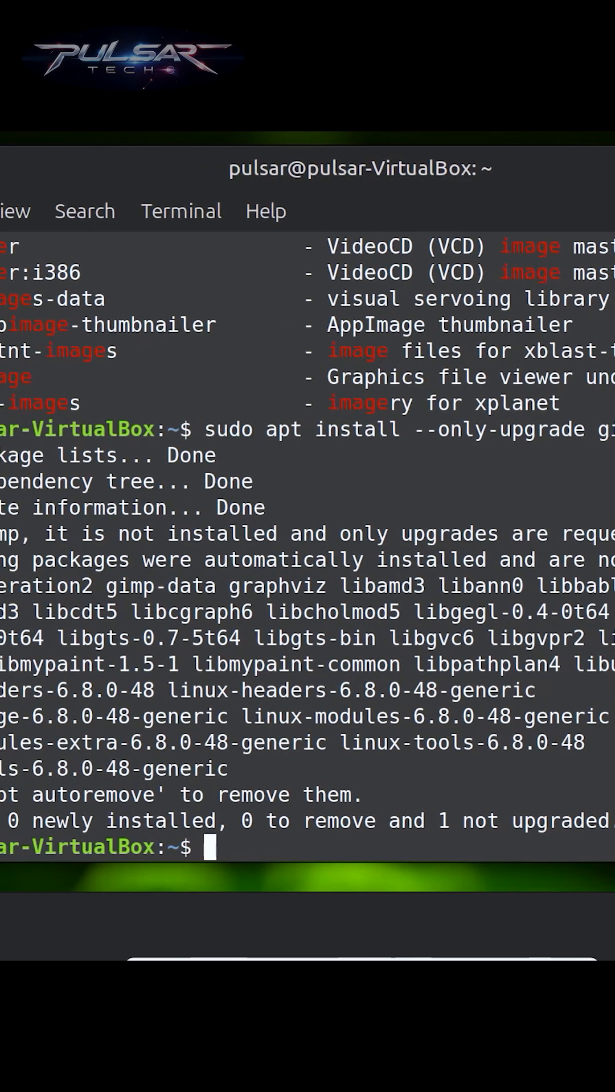